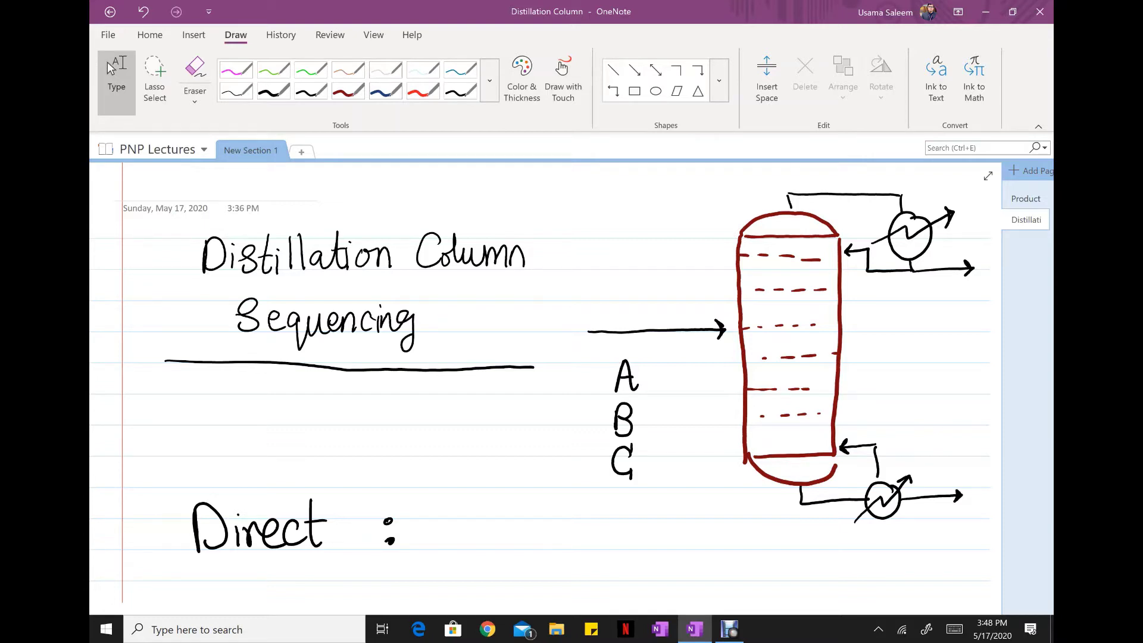
Step: In red ink, draw an arrow toward the title and write 'Volatity of species differ' beside it
click(423, 91)
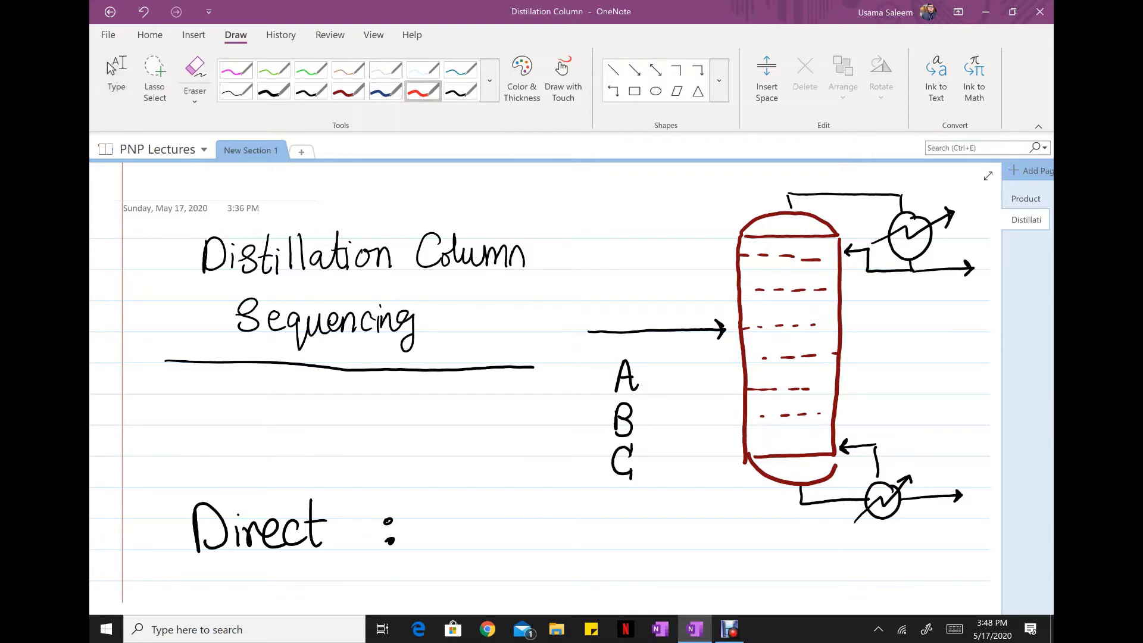
mouse_move(343, 225)
mouse_down()
mouse_move(380, 185)
mouse_move(378, 198)
mouse_move(372, 180)
mouse_move(447, 197)
mouse_up()
mouse_move(454, 184)
mouse_down()
mouse_move(482, 175)
mouse_move(487, 189)
mouse_move(512, 180)
mouse_move(516, 204)
mouse_move(541, 190)
mouse_up()
mouse_move(557, 166)
mouse_down()
mouse_move(543, 195)
mouse_move(578, 177)
mouse_move(576, 192)
mouse_up()
mouse_move(592, 177)
mouse_down()
mouse_move(597, 204)
mouse_move(602, 185)
mouse_up()
mouse_move(606, 182)
mouse_down()
mouse_move(613, 174)
mouse_move(623, 190)
mouse_up()
mouse_move(630, 176)
mouse_down()
mouse_move(627, 191)
mouse_move(649, 186)
mouse_up()
drag(657, 172, 650, 189)
mouse_move(562, 232)
mouse_down()
mouse_move(564, 206)
mouse_move(573, 245)
mouse_up()
drag(586, 203, 579, 249)
mouse_move(578, 234)
mouse_down()
mouse_move(590, 231)
mouse_move(594, 251)
mouse_move(614, 227)
mouse_up()
drag(608, 238, 629, 218)
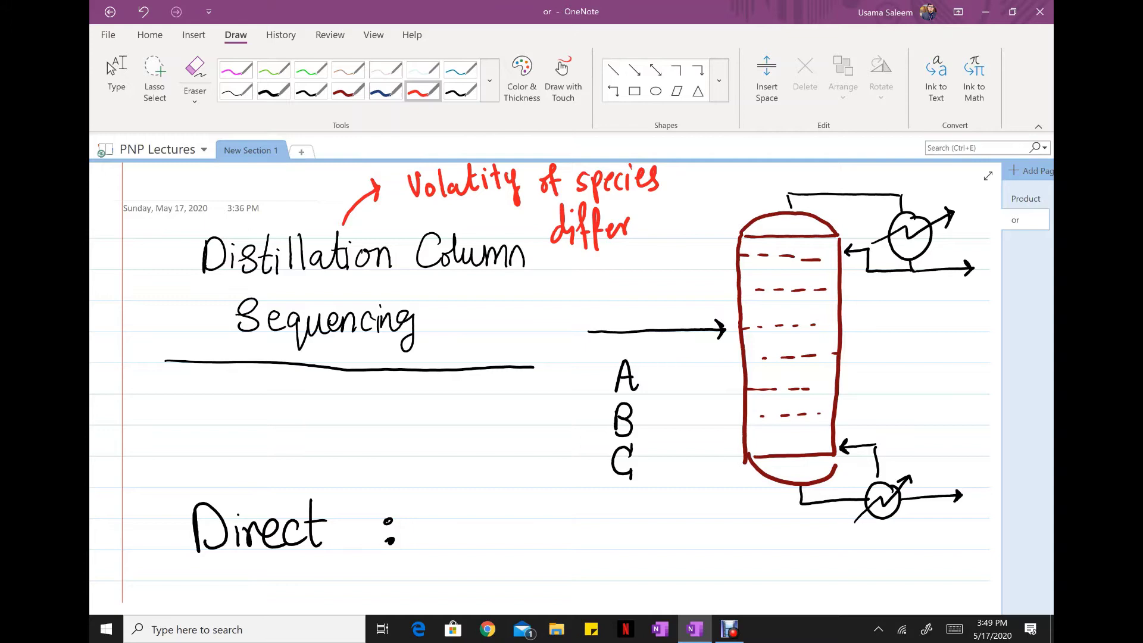
Step: Draw a black vertical arrow to the left of the A, B, C list
scroll(536, 387, right, 5)
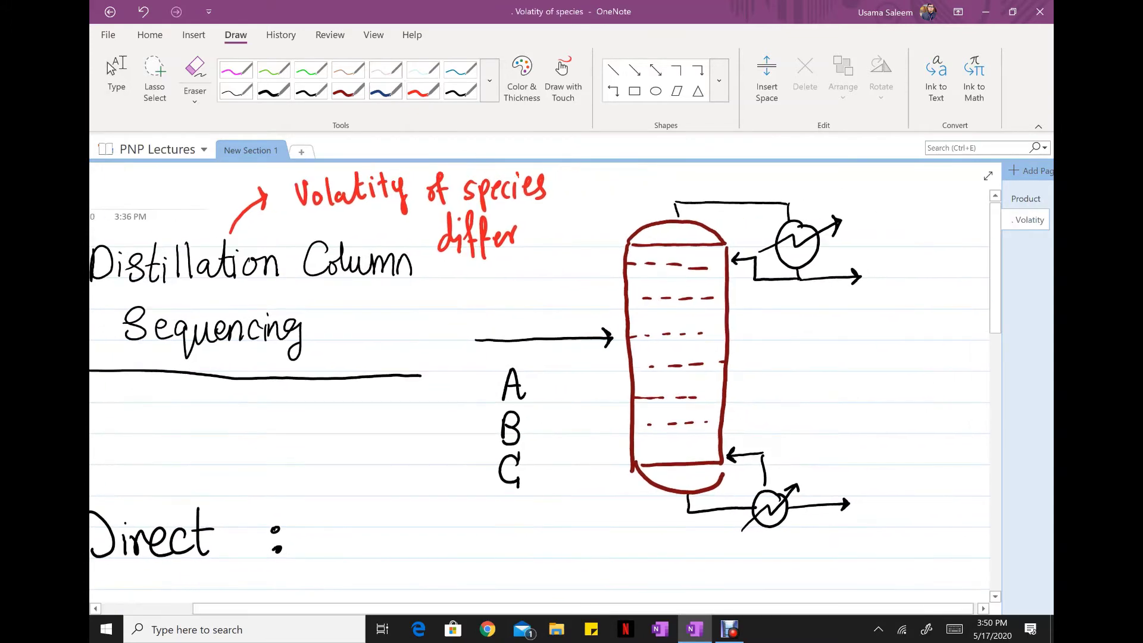
click(110, 69)
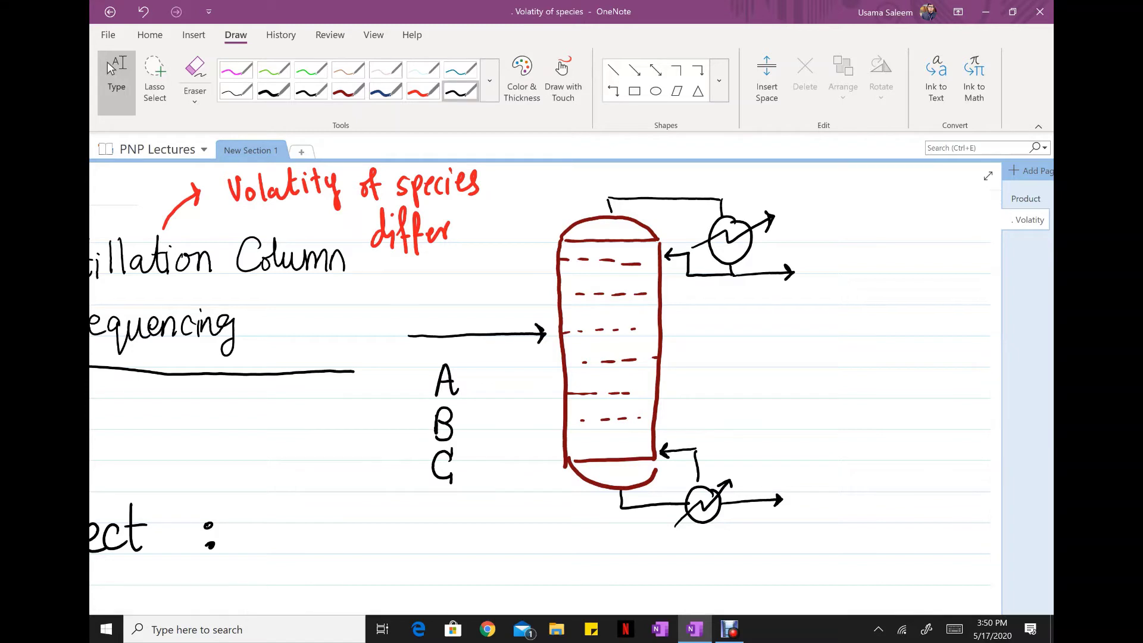
click(310, 91)
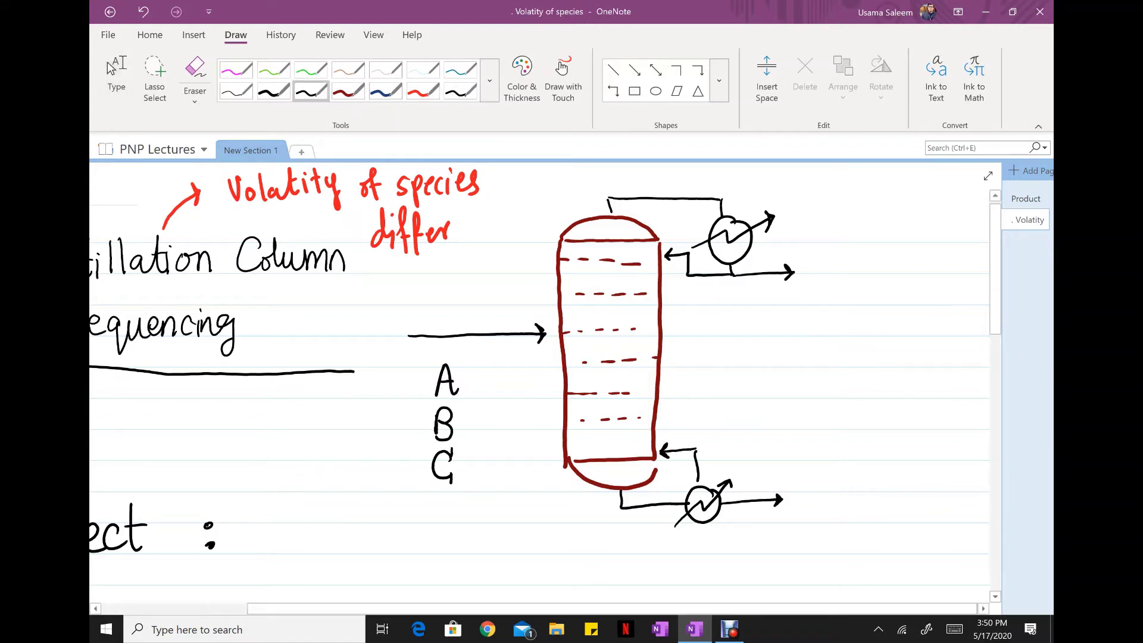
drag(385, 369, 385, 490)
Step: Label the arrow 'Lightest' above, replacing the erased 'Most', and 'Heaviest' below
mouse_move(359, 368)
mouse_down()
mouse_move(366, 351)
mouse_move(375, 364)
mouse_move(400, 340)
mouse_move(419, 350)
mouse_move(379, 357)
mouse_move(413, 360)
mouse_up()
mouse_move(375, 355)
mouse_down()
mouse_move(359, 363)
mouse_move(407, 358)
mouse_up()
drag(403, 355, 412, 352)
mouse_move(338, 511)
mouse_down()
mouse_move(337, 527)
mouse_move(346, 519)
mouse_up()
mouse_move(347, 510)
mouse_down()
mouse_move(347, 527)
mouse_move(360, 527)
mouse_up()
drag(364, 517, 390, 525)
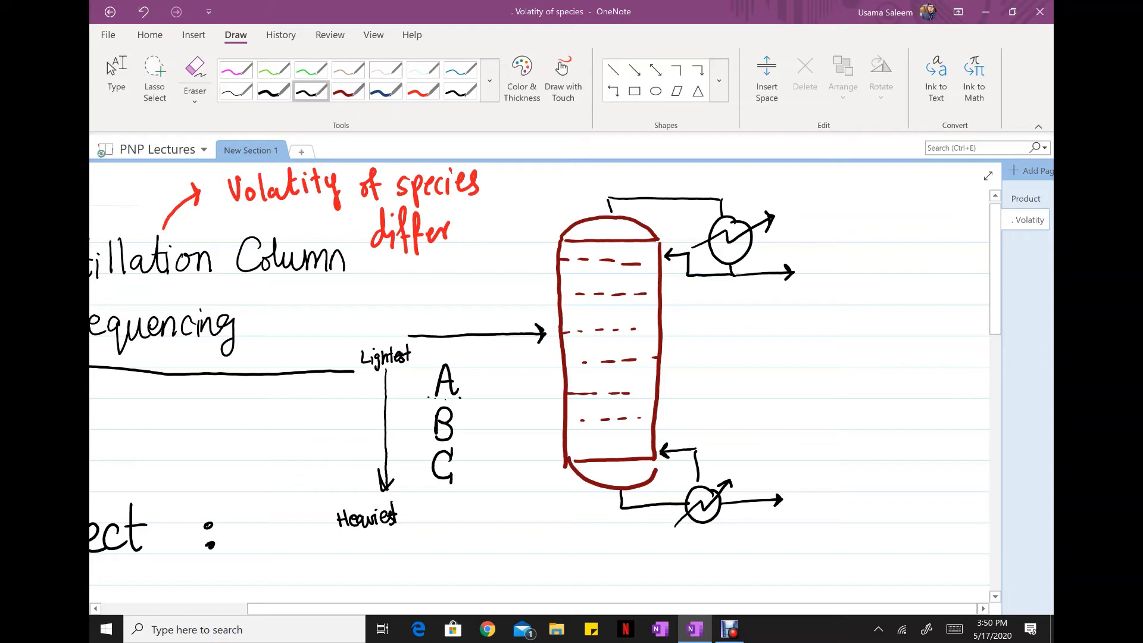
scroll(539, 387, right, 5)
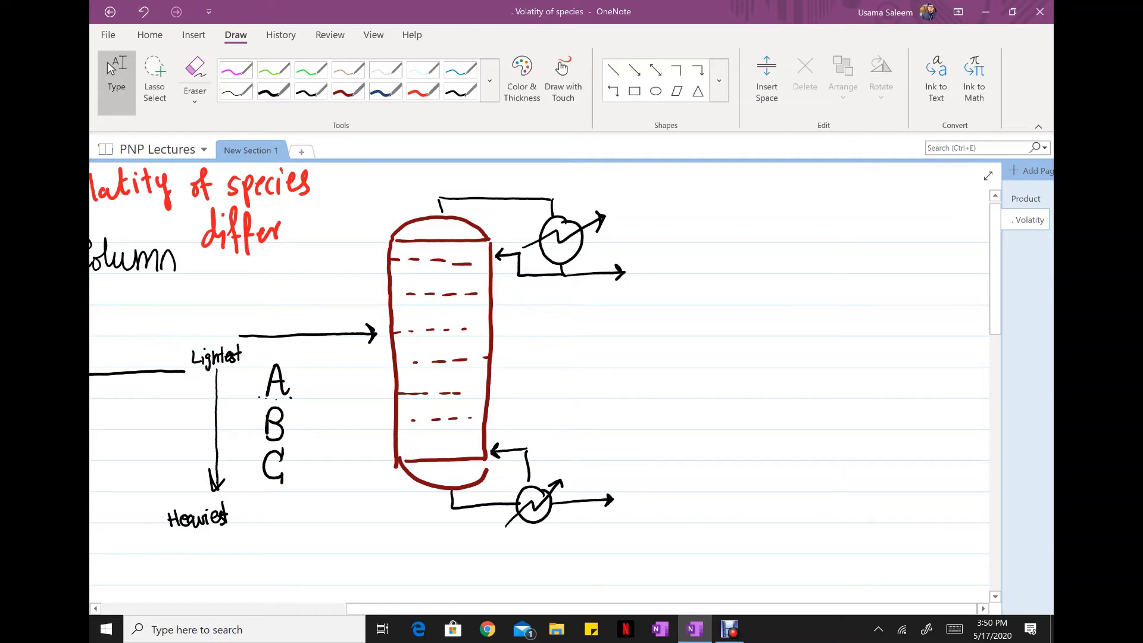
Step: Tick components A, B and C in black ink
click(310, 90)
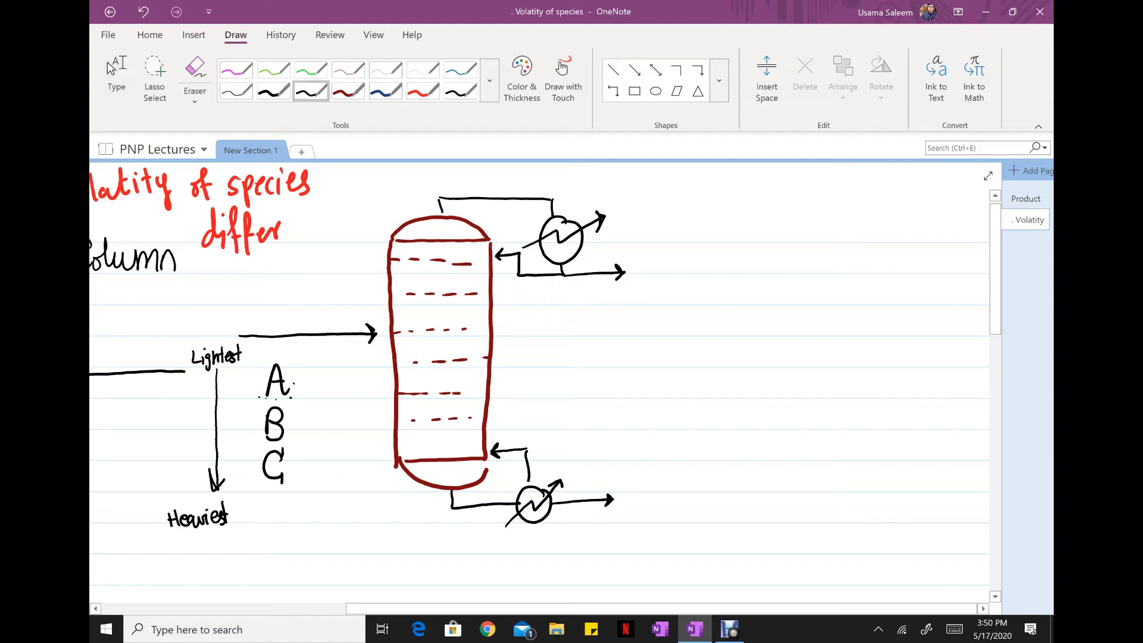
drag(294, 381, 319, 363)
drag(292, 417, 320, 401)
drag(287, 466, 310, 448)
Step: Write 'for N species' at the top right of the page
drag(773, 176, 763, 219)
mouse_move(752, 197)
mouse_down()
mouse_move(763, 217)
mouse_move(780, 198)
mouse_up()
mouse_move(785, 209)
mouse_down()
mouse_move(835, 210)
mouse_move(861, 183)
mouse_move(885, 195)
mouse_move(882, 211)
mouse_move(910, 207)
mouse_up()
drag(910, 206, 927, 211)
mouse_move(934, 200)
mouse_down()
mouse_move(935, 211)
mouse_move(950, 197)
mouse_move(950, 210)
mouse_up()
drag(961, 191, 953, 210)
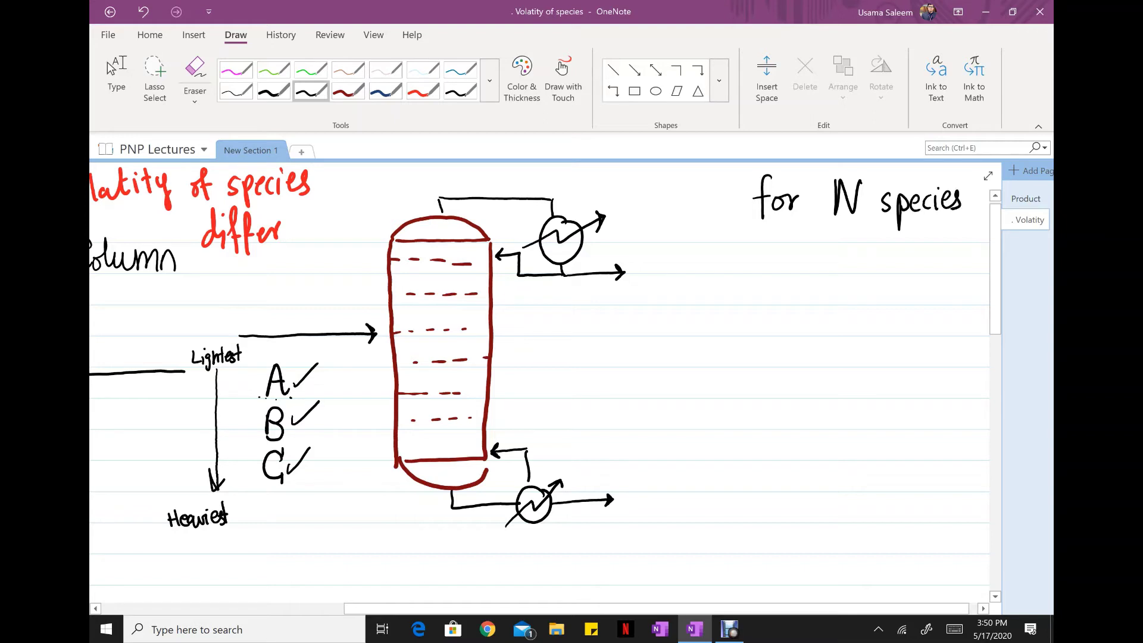
Step: Continue the note below with 'need (N-1) columns'
mouse_move(753, 258)
mouse_down()
mouse_move(762, 277)
mouse_move(785, 272)
mouse_up()
mouse_move(793, 257)
mouse_down()
mouse_move(842, 249)
mouse_move(841, 273)
mouse_up()
mouse_move(843, 249)
mouse_down()
mouse_move(842, 273)
mouse_move(869, 261)
mouse_up()
drag(873, 253, 891, 279)
drag(819, 301, 817, 317)
drag(829, 300, 838, 315)
drag(843, 300, 902, 311)
drag(922, 293, 915, 309)
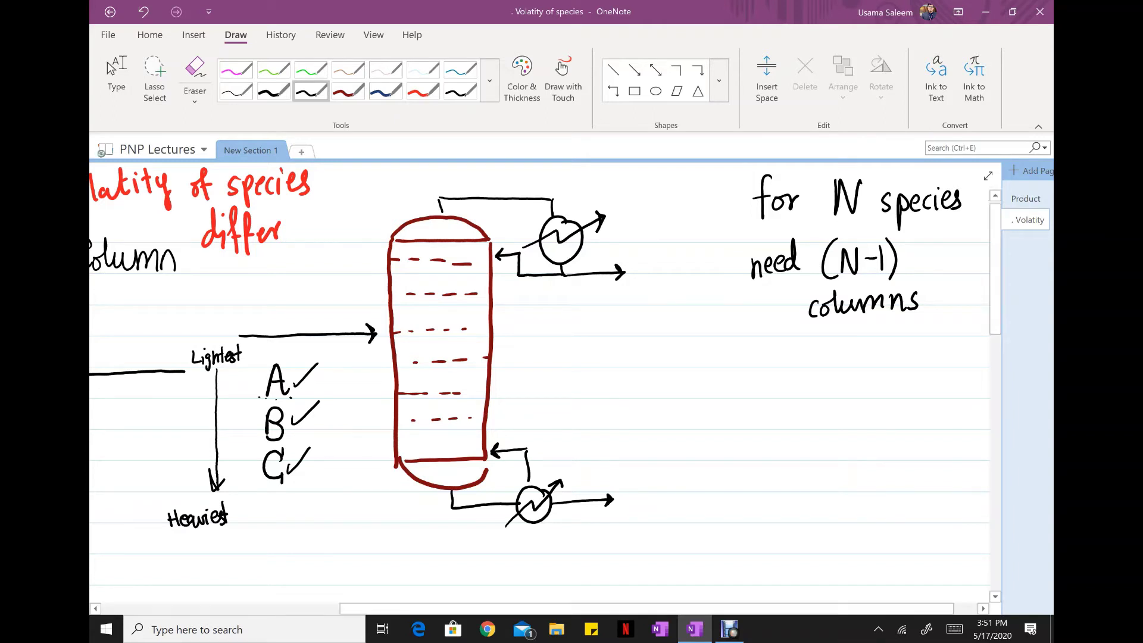
Step: In red, bracket B and C and trace the feed, top vapor and bottom product lines
mouse_move(255, 398)
mouse_down()
mouse_move(298, 397)
mouse_move(327, 456)
mouse_move(308, 468)
mouse_up()
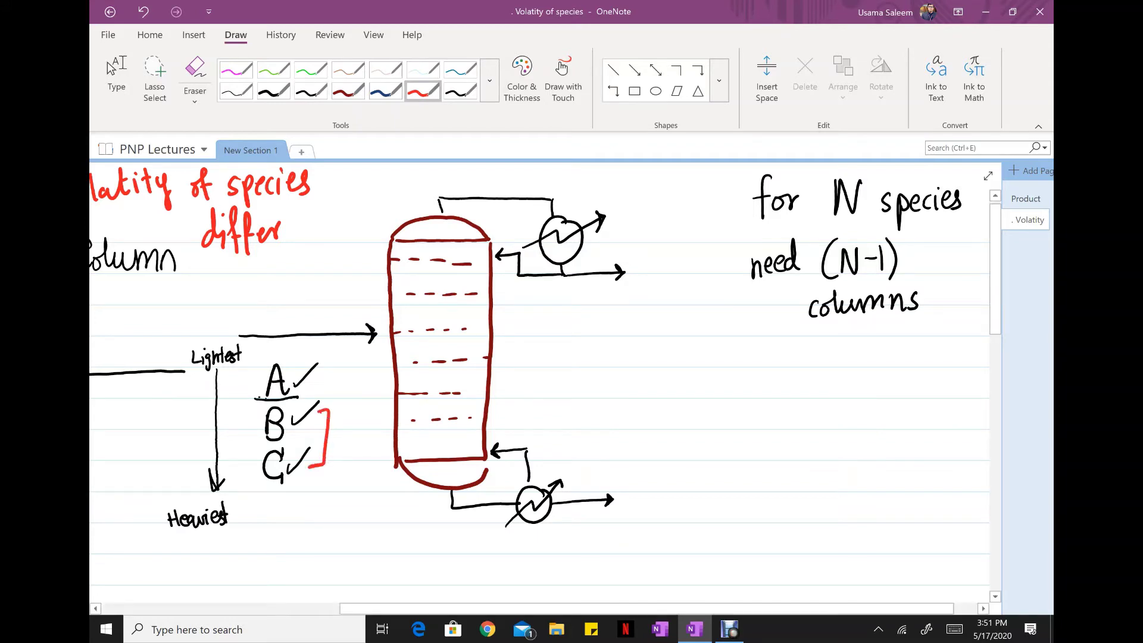
drag(237, 335, 366, 337)
mouse_move(440, 197)
mouse_down()
mouse_move(498, 191)
mouse_move(529, 199)
mouse_move(554, 238)
mouse_up()
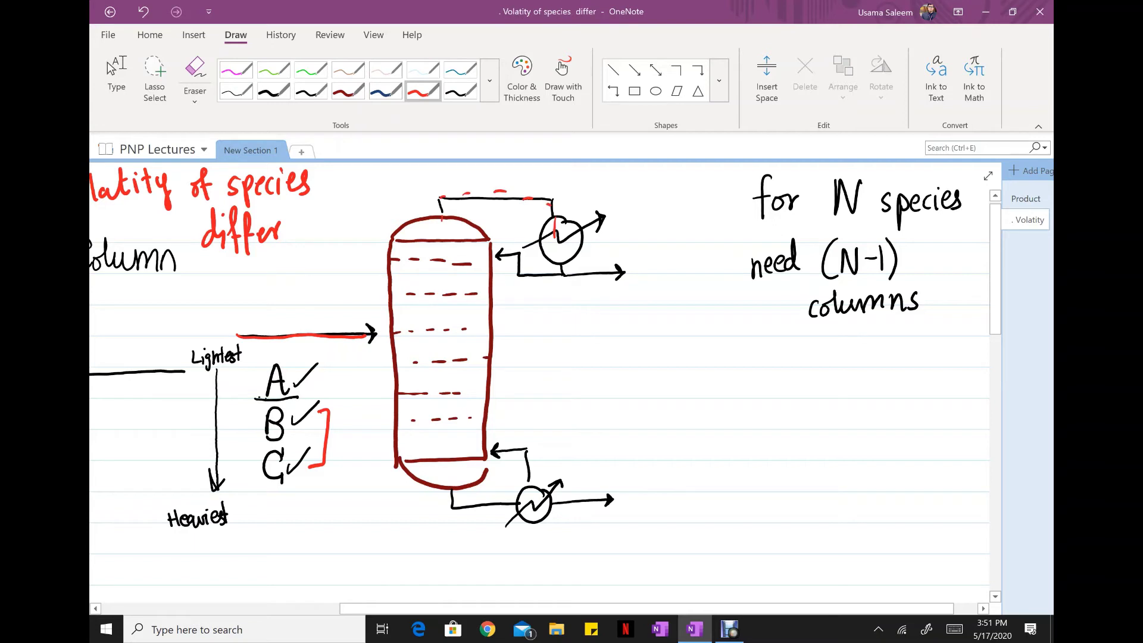
mouse_move(444, 496)
mouse_down()
mouse_move(449, 519)
mouse_move(495, 521)
mouse_up()
Step: Add red dashes and a bracket right of the column, then erase the extra bracket
drag(625, 425, 625, 441)
drag(624, 467, 624, 480)
drag(623, 508, 622, 532)
mouse_move(630, 413)
mouse_down()
mouse_move(676, 451)
mouse_move(631, 522)
mouse_up()
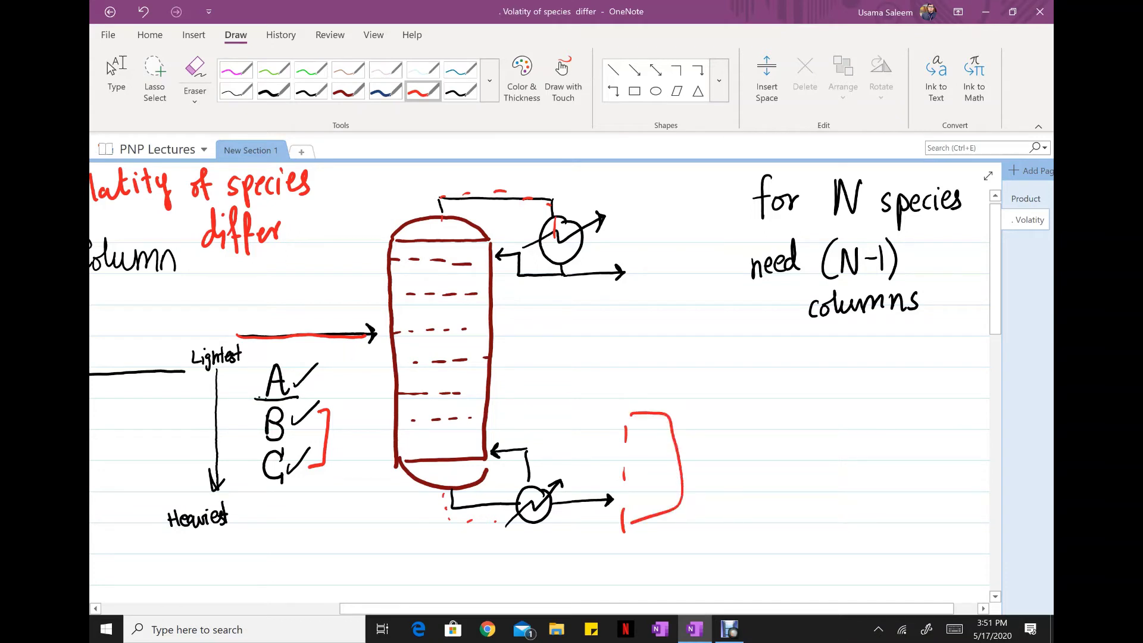
click(194, 74)
mouse_move(625, 431)
mouse_down()
mouse_move(676, 452)
mouse_move(623, 531)
mouse_up()
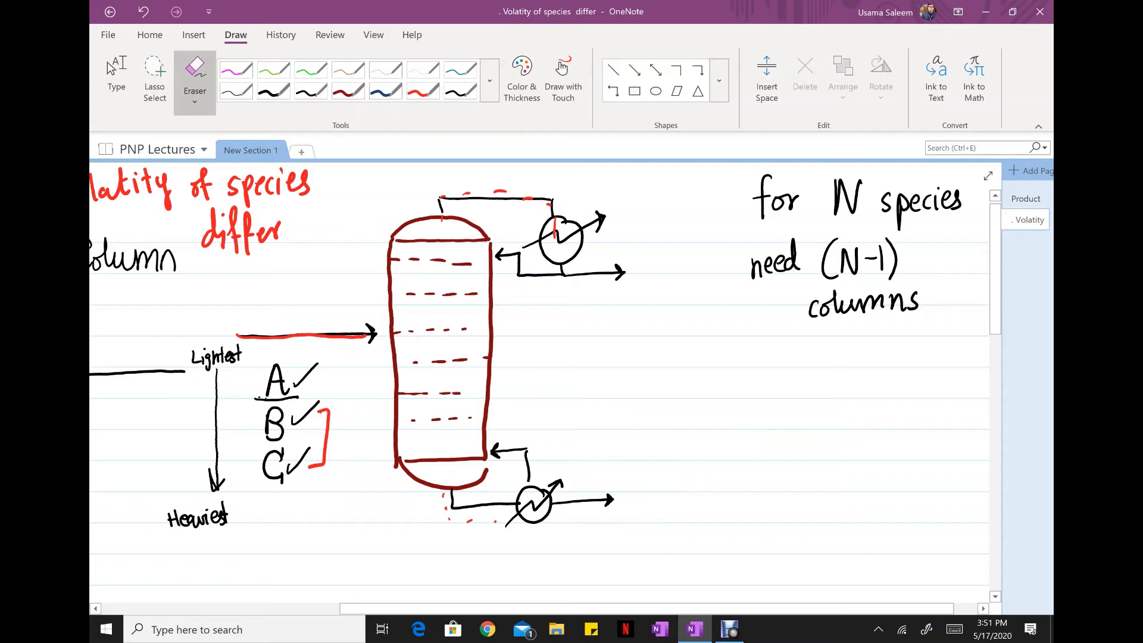
Step: Under 'Direct :', draw a black feed arrow into a column rectangle and start the feed label
click(423, 90)
scroll(540, 381, left, 5)
scroll(539, 381, left, 1)
click(116, 80)
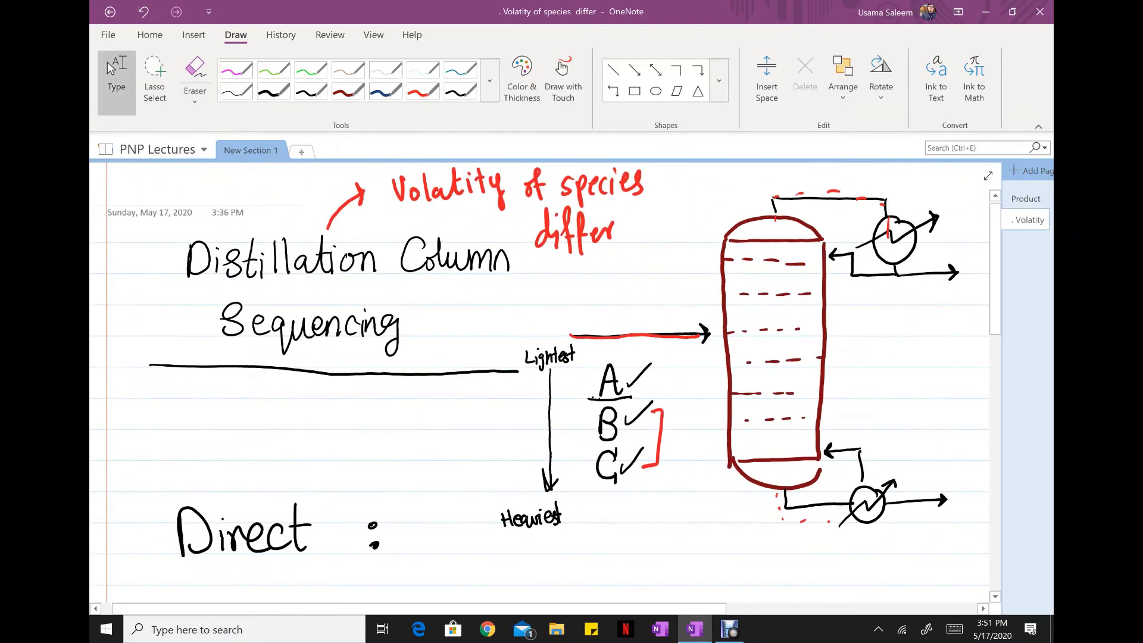
scroll(540, 381, down, 5)
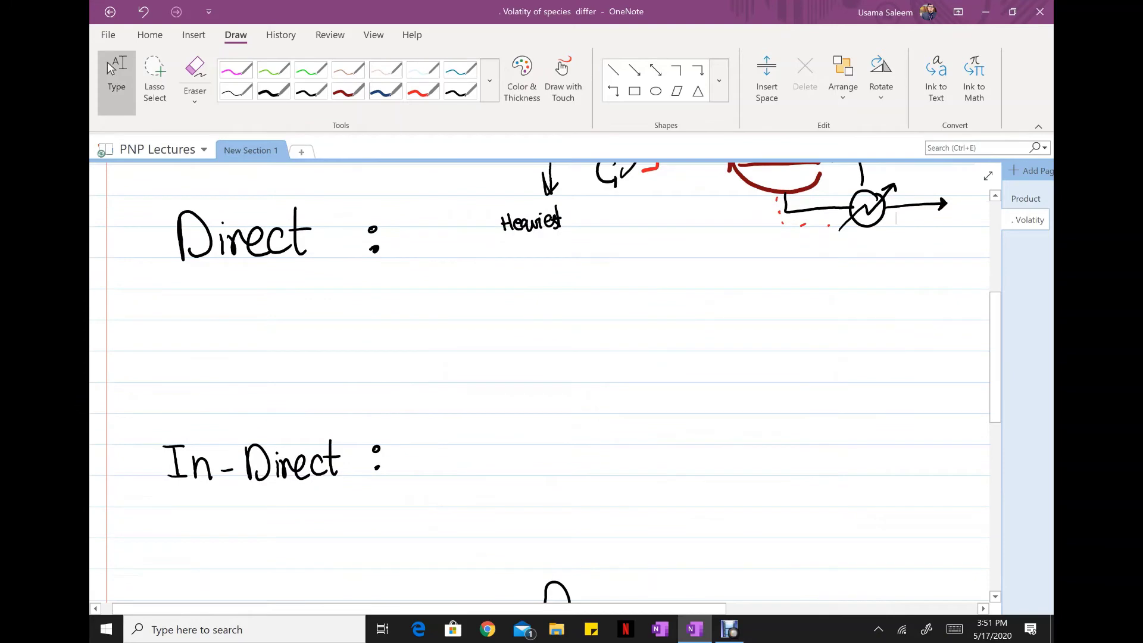
click(310, 90)
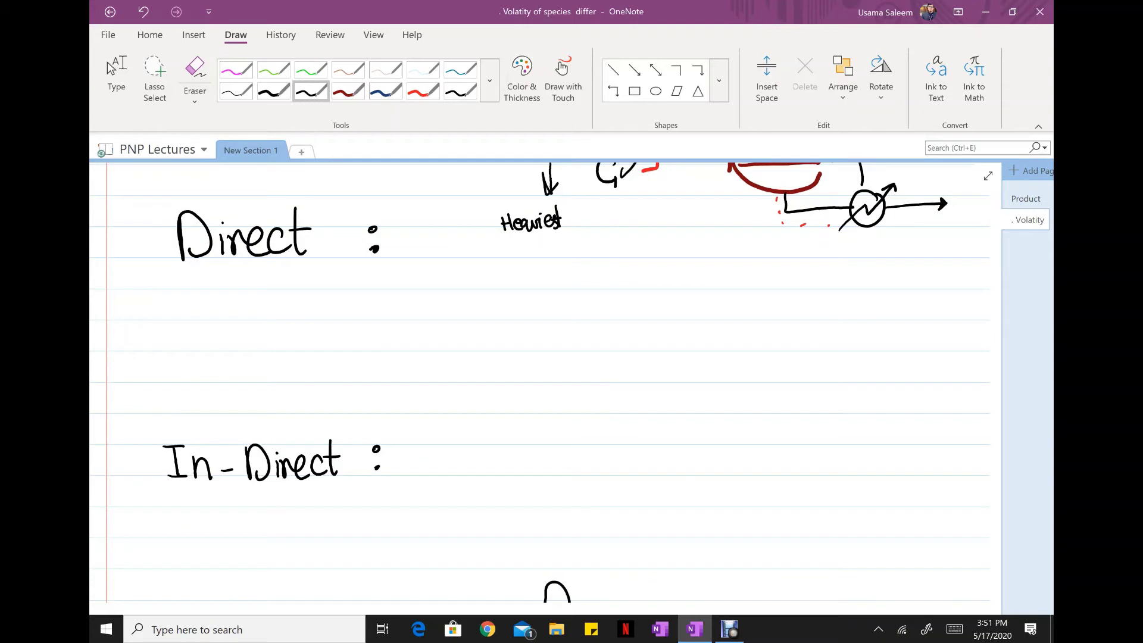
mouse_move(343, 352)
mouse_down()
mouse_move(454, 359)
mouse_move(459, 350)
mouse_up()
drag(463, 310, 463, 400)
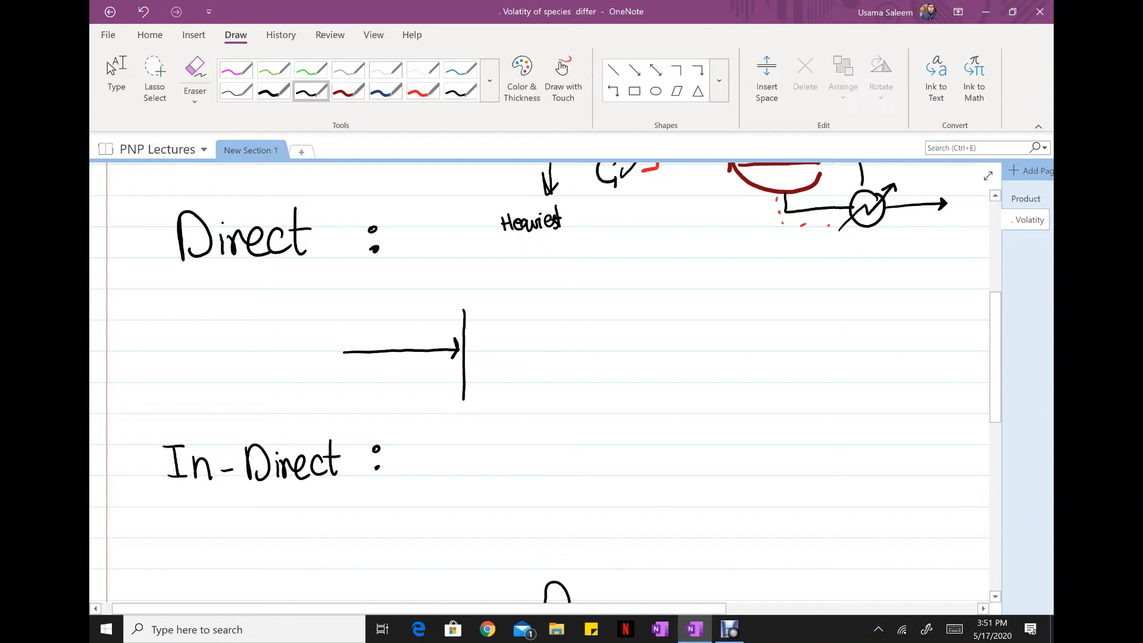
mouse_move(465, 310)
mouse_down()
mouse_move(510, 307)
mouse_move(515, 405)
mouse_move(462, 403)
mouse_up()
mouse_move(324, 388)
mouse_down()
mouse_move(336, 387)
mouse_move(331, 429)
mouse_up()
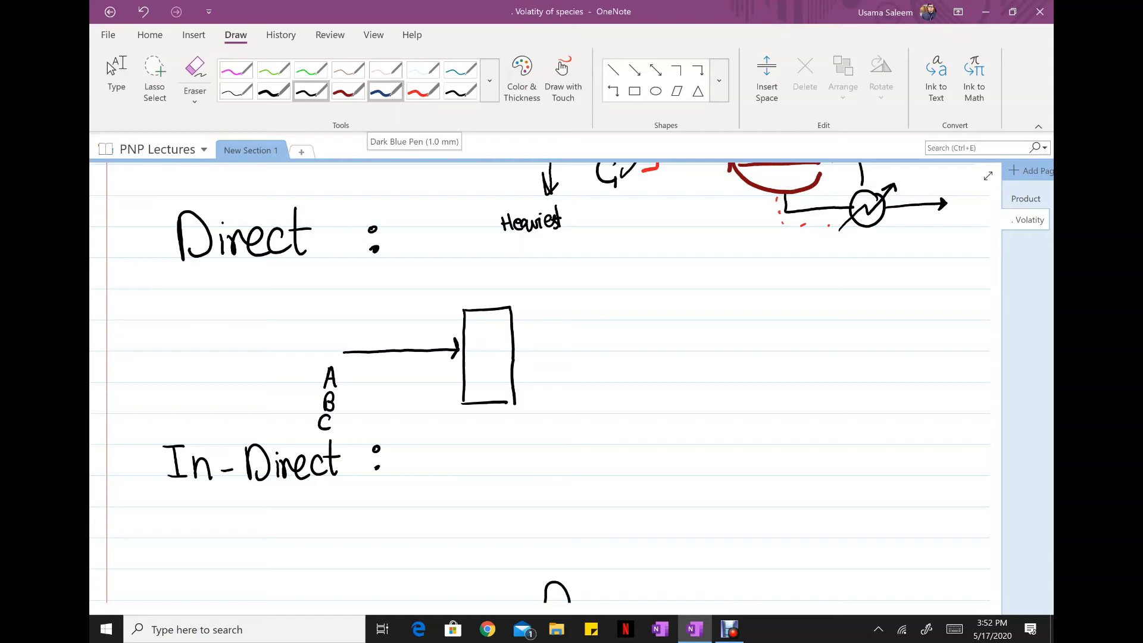
Step: In dark blue, label the column A/B and draw its top outlet arrow
click(386, 91)
mouse_move(481, 350)
mouse_down()
mouse_move(486, 324)
mouse_move(503, 354)
mouse_move(482, 388)
mouse_up()
mouse_move(485, 311)
mouse_down()
mouse_move(485, 279)
mouse_move(618, 283)
mouse_up()
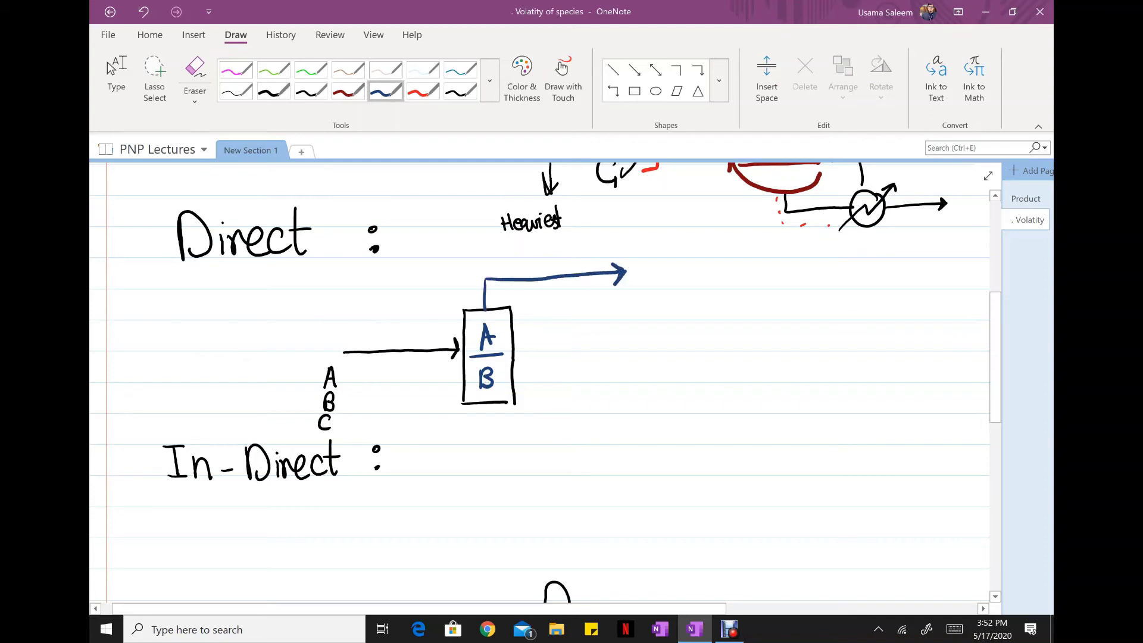
Step: Draw the red bottom outlet arrow labelled 'B, C', then label the top product A in blue
click(422, 90)
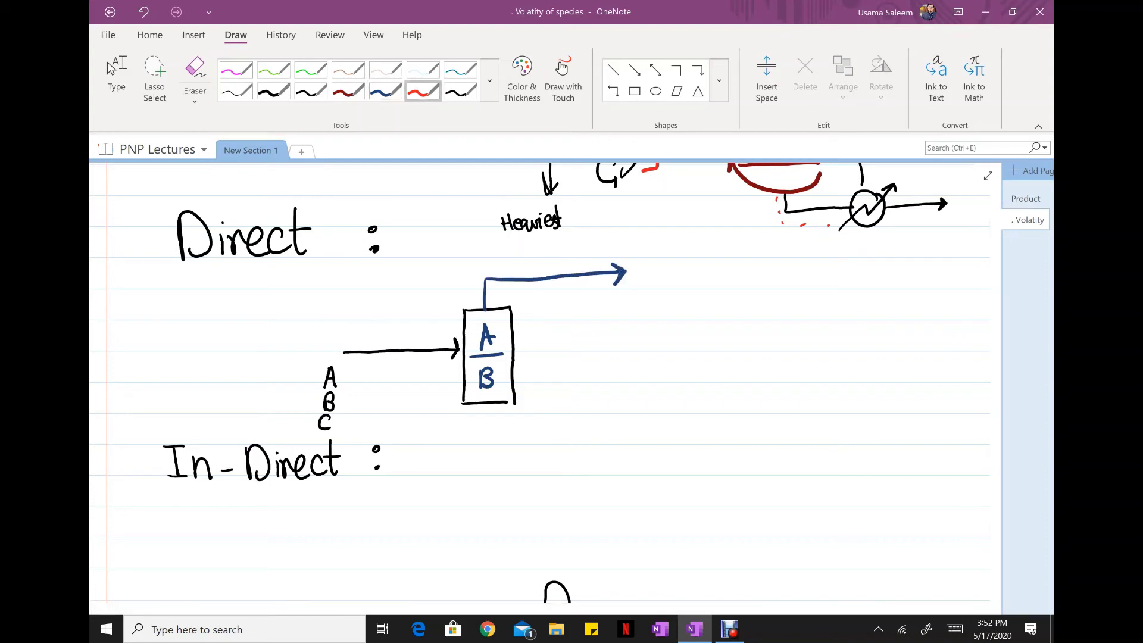
mouse_move(486, 403)
mouse_down()
mouse_move(505, 433)
mouse_move(629, 427)
mouse_up()
drag(624, 417, 626, 436)
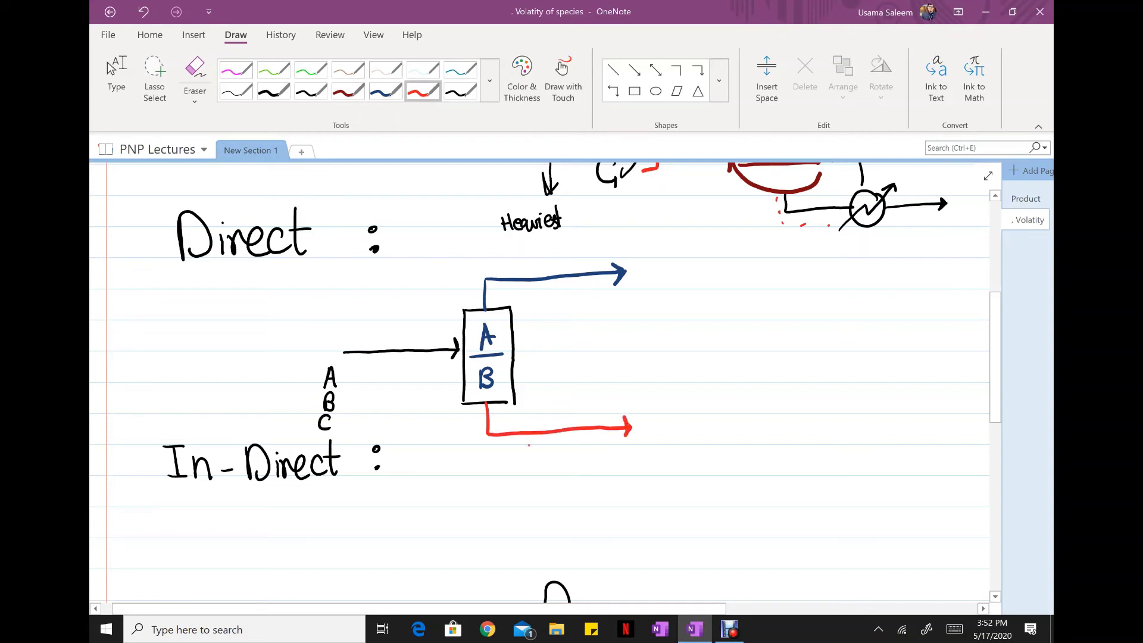
drag(527, 445, 525, 464)
drag(527, 441, 529, 467)
mouse_move(548, 457)
mouse_down()
mouse_move(544, 469)
mouse_move(579, 462)
mouse_up()
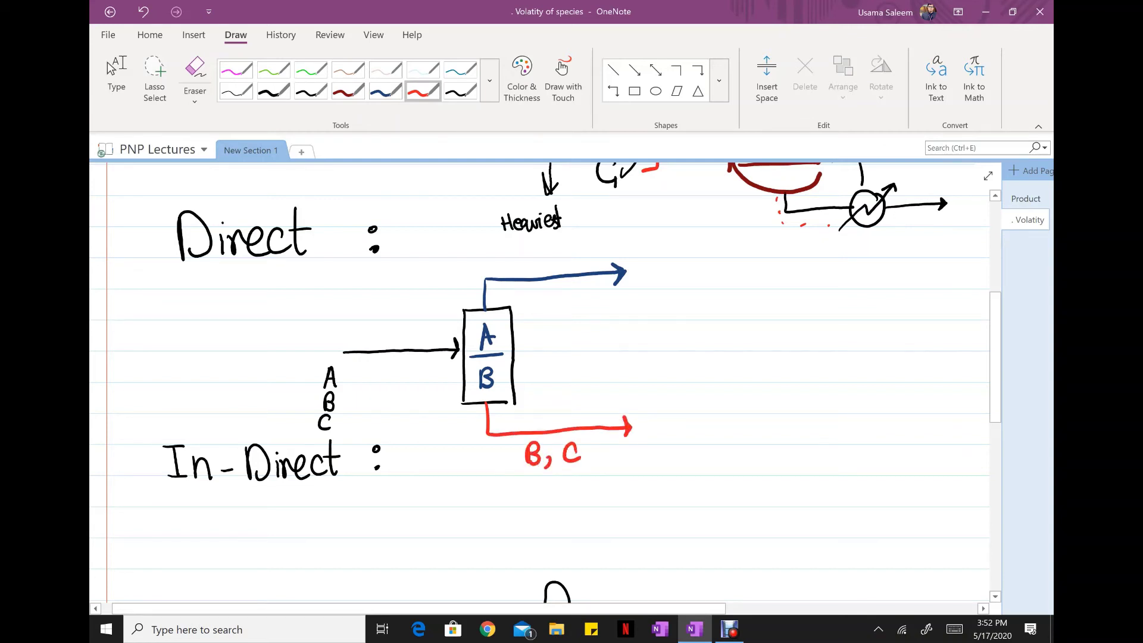
click(385, 90)
mouse_move(557, 247)
mouse_down()
mouse_move(551, 269)
mouse_move(563, 268)
mouse_up()
drag(553, 261, 561, 260)
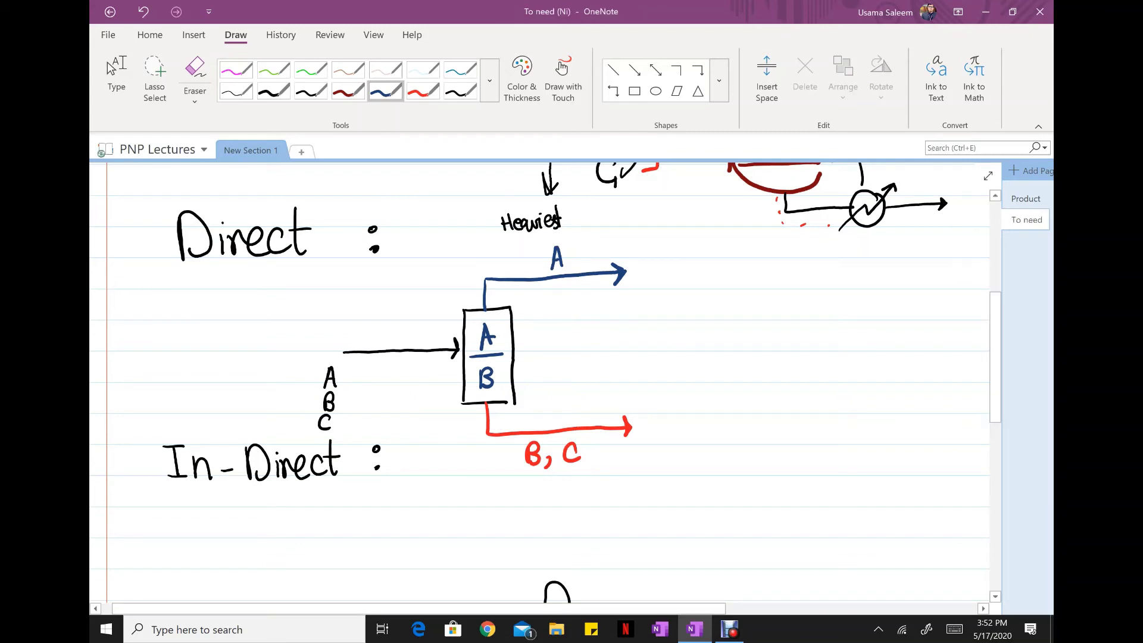
Step: Mark top product A as '(LK)' in blue and erase the stray blue parenthesis by B, C
mouse_move(484, 244)
mouse_down()
mouse_move(517, 262)
mouse_move(469, 268)
mouse_up()
drag(478, 444, 470, 474)
click(195, 75)
click(471, 459)
click(385, 90)
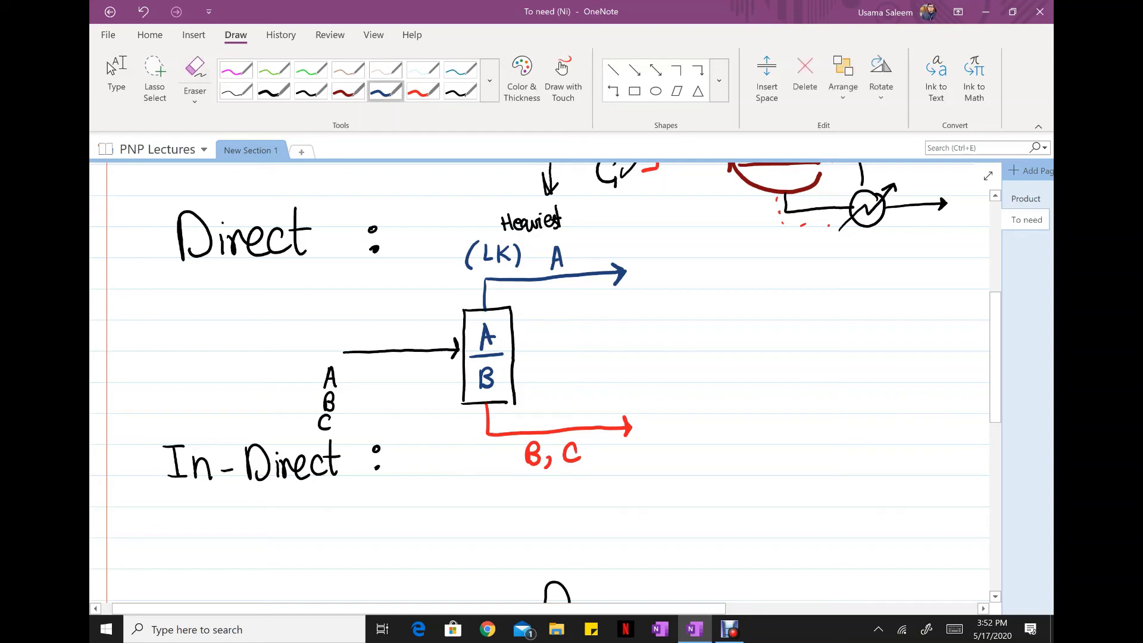
Step: In red, write '(HK)' before B, C and '(Heavier Key)' after it
click(423, 91)
mouse_move(476, 444)
mouse_down()
mouse_move(467, 469)
mouse_move(480, 468)
mouse_up()
drag(476, 460, 488, 468)
drag(494, 448, 503, 475)
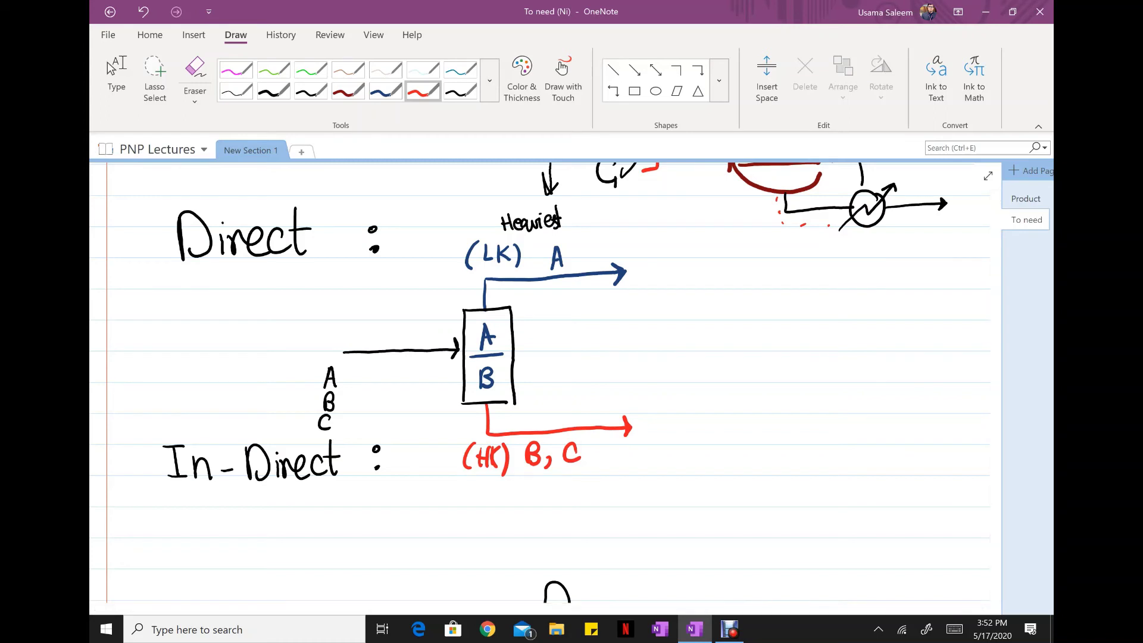
mouse_move(598, 444)
mouse_down()
mouse_move(594, 474)
mouse_move(613, 447)
mouse_move(622, 467)
mouse_move(661, 452)
mouse_move(619, 496)
mouse_move(640, 482)
mouse_move(638, 503)
mouse_up()
drag(661, 441, 665, 486)
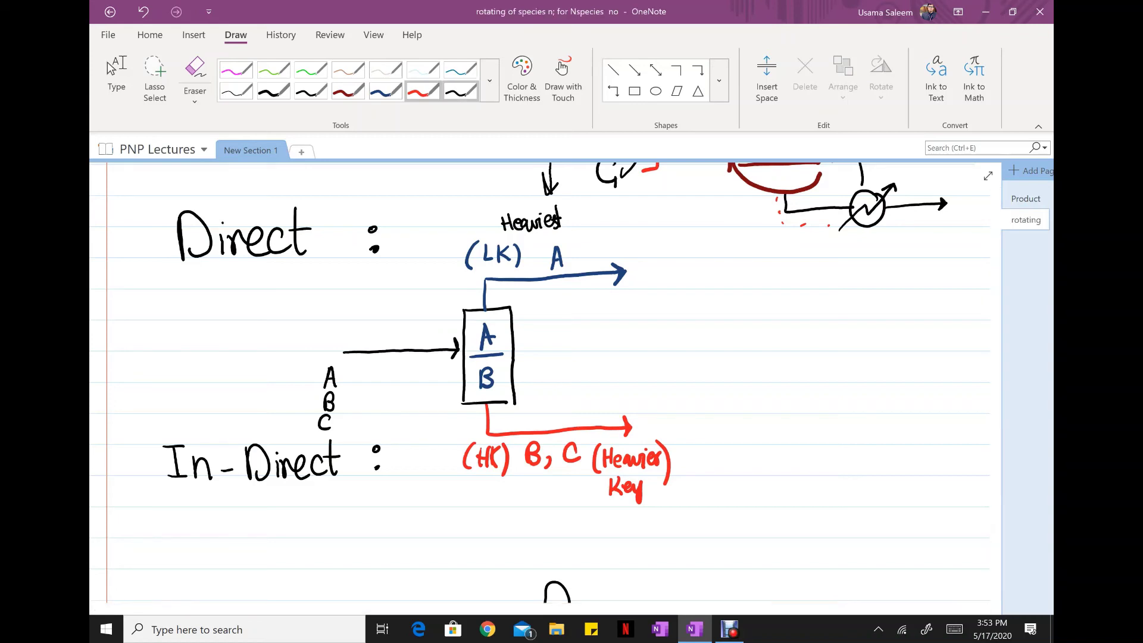
Step: Draw a black second column right of the red stream and label it B/C
click(310, 90)
mouse_move(676, 387)
mouse_down()
mouse_move(720, 382)
mouse_move(721, 444)
mouse_move(699, 466)
mouse_move(673, 468)
mouse_up()
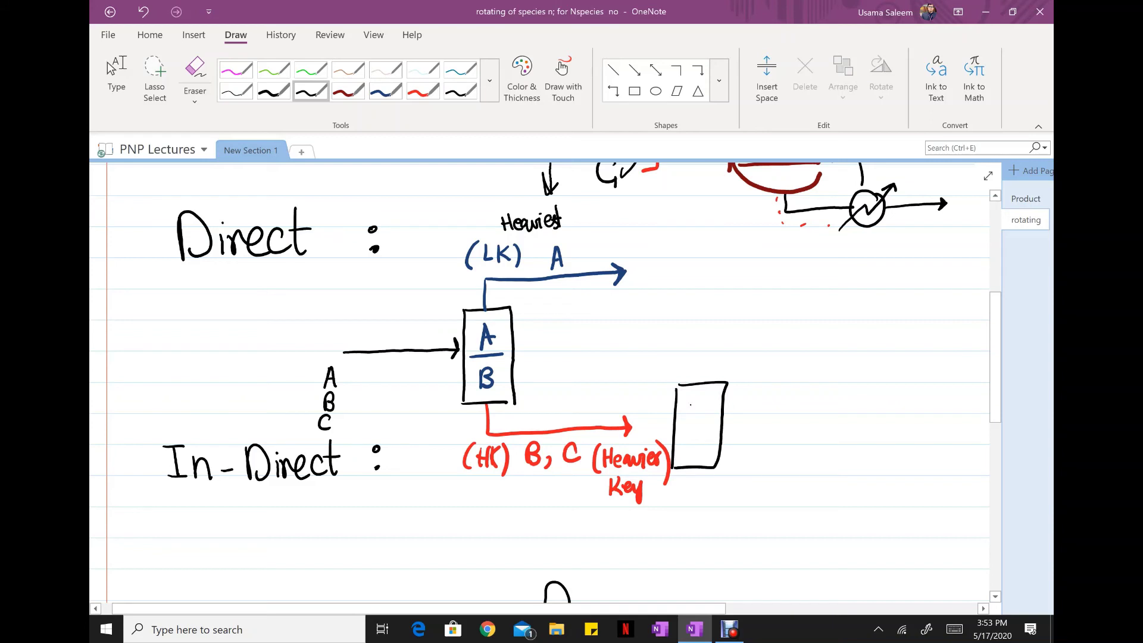
drag(690, 400, 689, 423)
mouse_move(689, 400)
mouse_down()
mouse_move(691, 423)
mouse_move(708, 429)
mouse_up()
drag(700, 443, 696, 454)
Step: Draw the B/C column's top and bottom outlet arrows, labelled B and C
mouse_move(702, 354)
mouse_down()
mouse_move(701, 381)
mouse_move(720, 351)
mouse_move(802, 352)
mouse_up()
drag(793, 341, 793, 361)
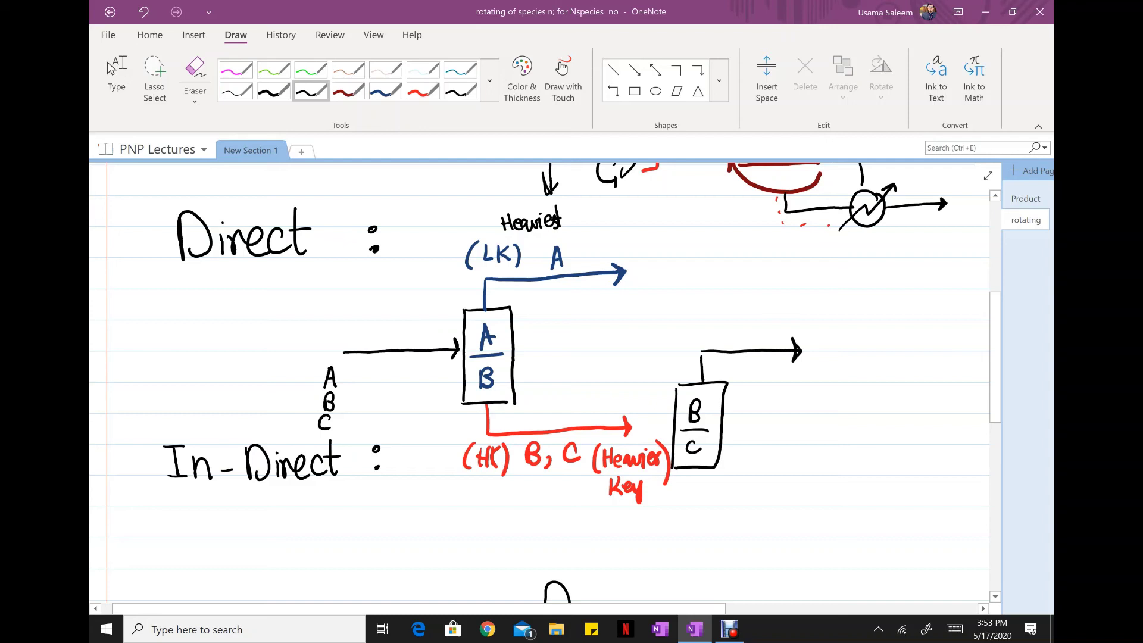
drag(697, 469, 817, 494)
drag(807, 482, 809, 508)
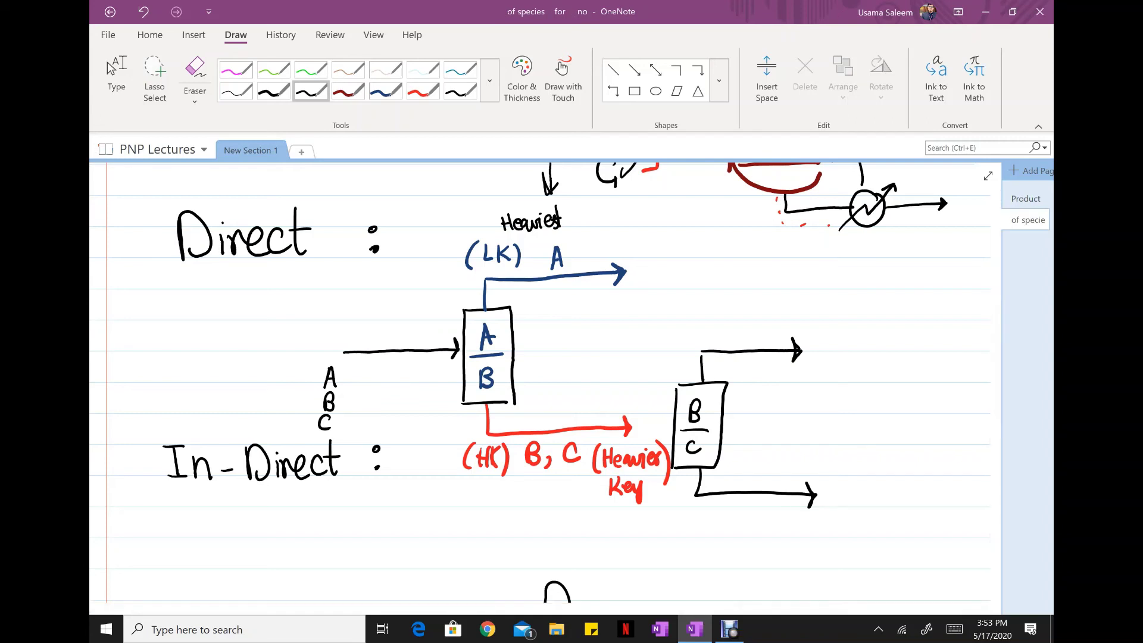
drag(771, 309, 772, 330)
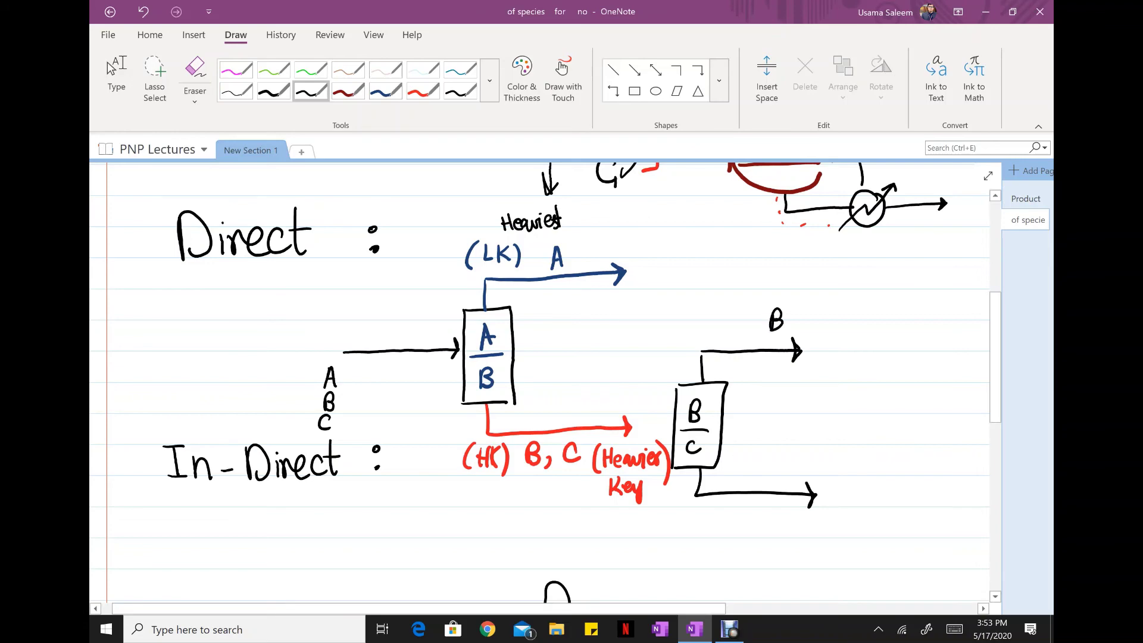
drag(787, 461, 786, 477)
scroll(539, 387, down, 1)
scroll(539, 387, up, 3)
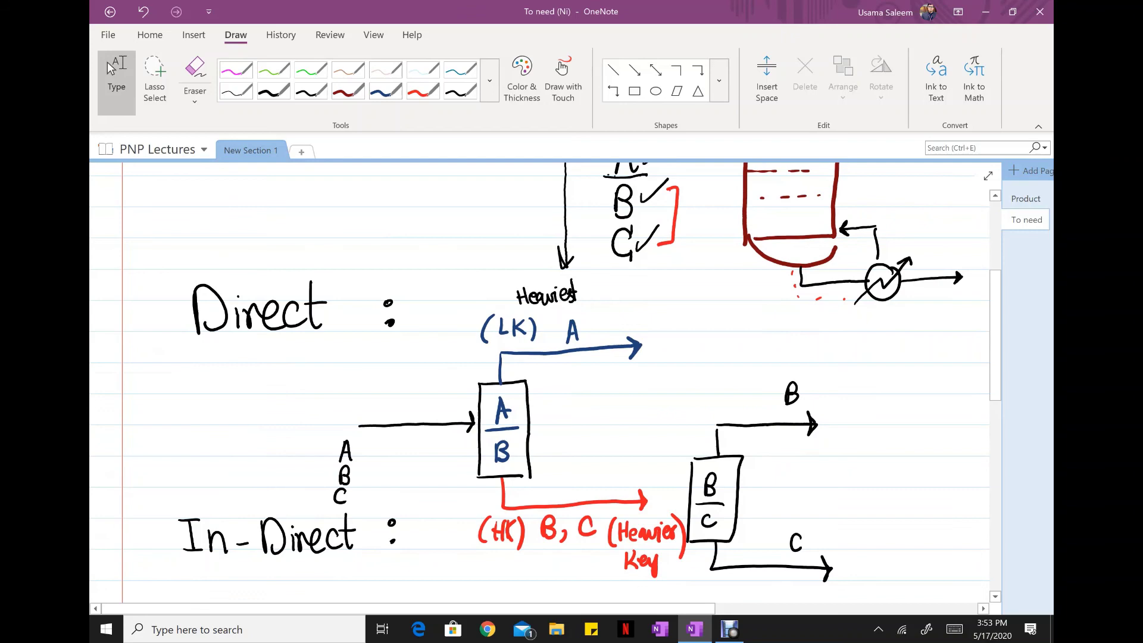
scroll(540, 387, down, 1)
scroll(539, 387, right, 3)
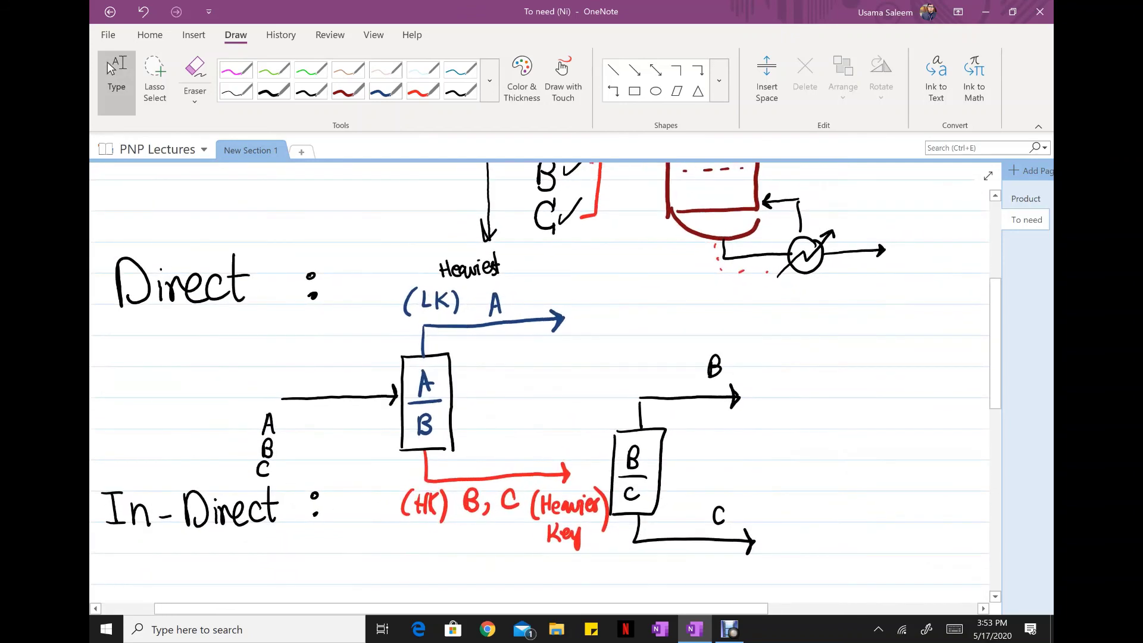
Step: Add D to the feed and B, C stream labels, and relabel the B/C bottoms 'C, D'
drag(289, 463, 290, 476)
drag(500, 518, 500, 537)
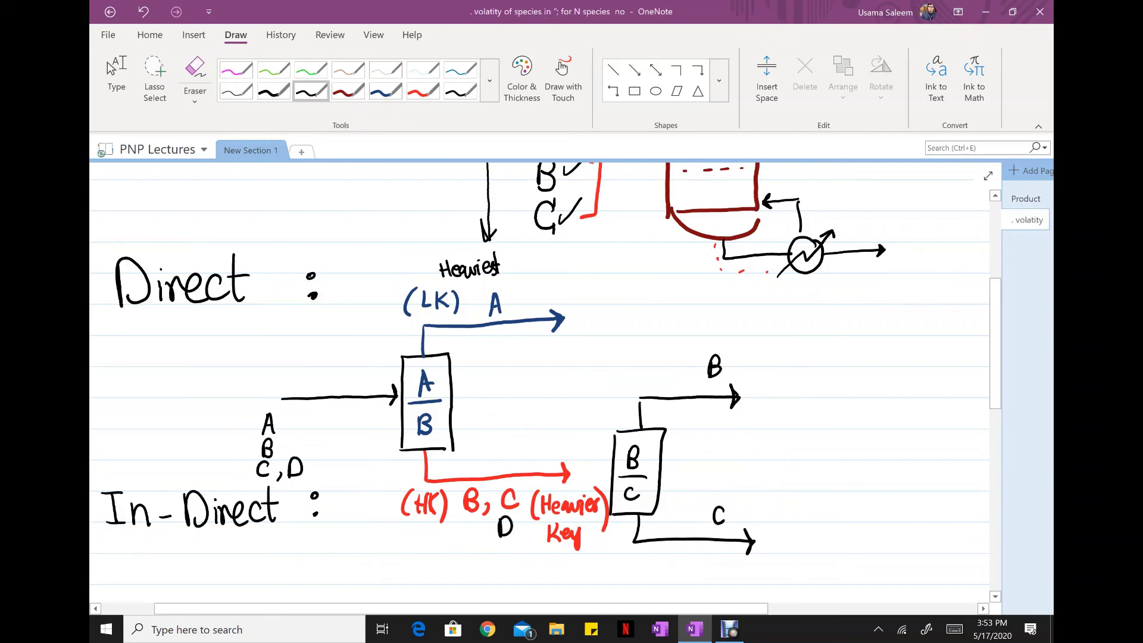
mouse_move(735, 515)
mouse_down()
mouse_move(732, 526)
mouse_move(746, 522)
mouse_up()
Step: Draw a third column right of the C, D stream and label it C/D
drag(795, 483, 797, 552)
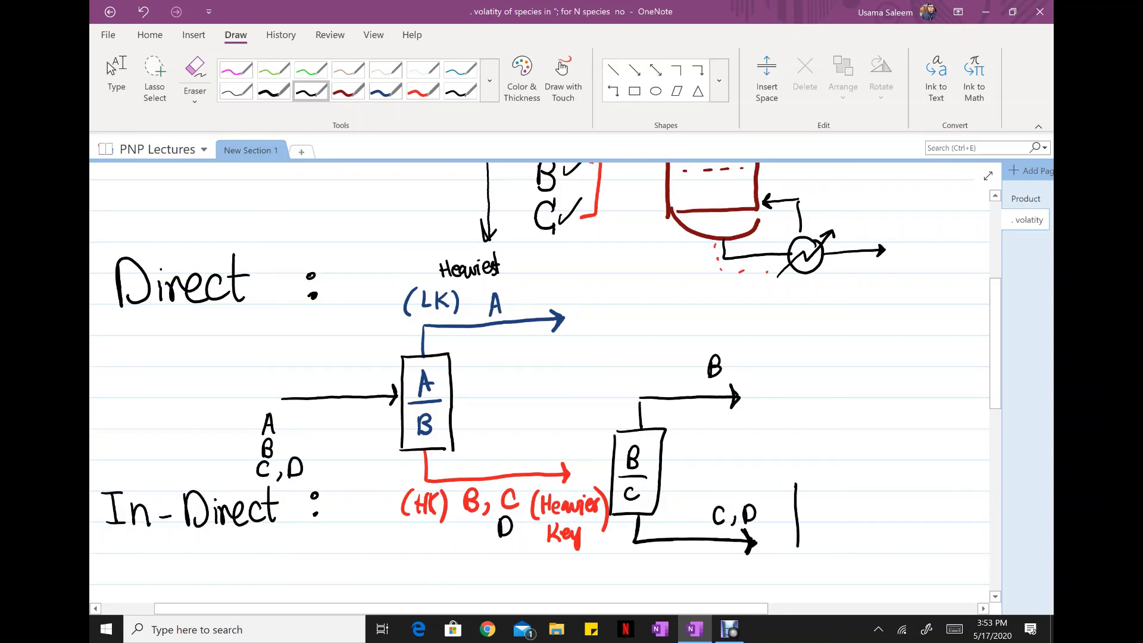
drag(789, 476, 829, 551)
mouse_move(824, 490)
mouse_down()
mouse_move(810, 496)
mouse_move(823, 504)
mouse_up()
mouse_move(807, 513)
mouse_down()
mouse_move(829, 511)
mouse_move(815, 533)
mouse_up()
mouse_move(813, 522)
mouse_down()
mouse_move(825, 528)
mouse_move(817, 537)
mouse_up()
Step: Draw the C/D column's top and bottom outlet arrows, labelled C and D
mouse_move(817, 473)
mouse_down()
mouse_move(859, 444)
mouse_move(899, 441)
mouse_up()
drag(887, 431, 891, 452)
mouse_move(817, 551)
mouse_down()
mouse_move(818, 570)
mouse_move(923, 569)
mouse_up()
drag(919, 552, 921, 572)
drag(873, 403, 873, 418)
drag(894, 506, 896, 529)
drag(896, 505, 896, 528)
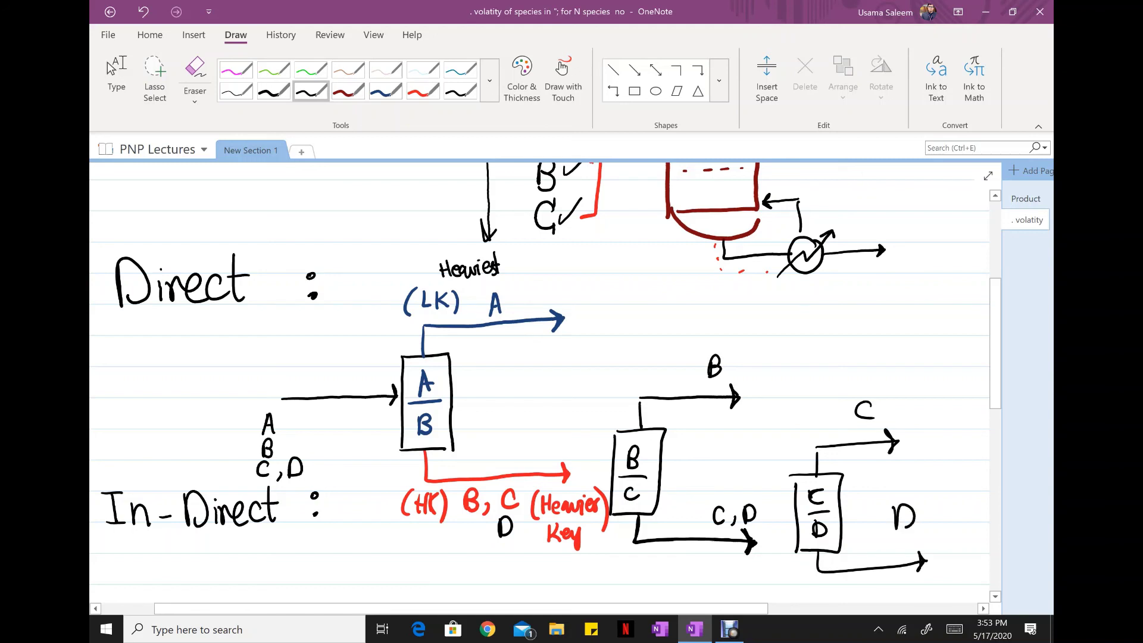